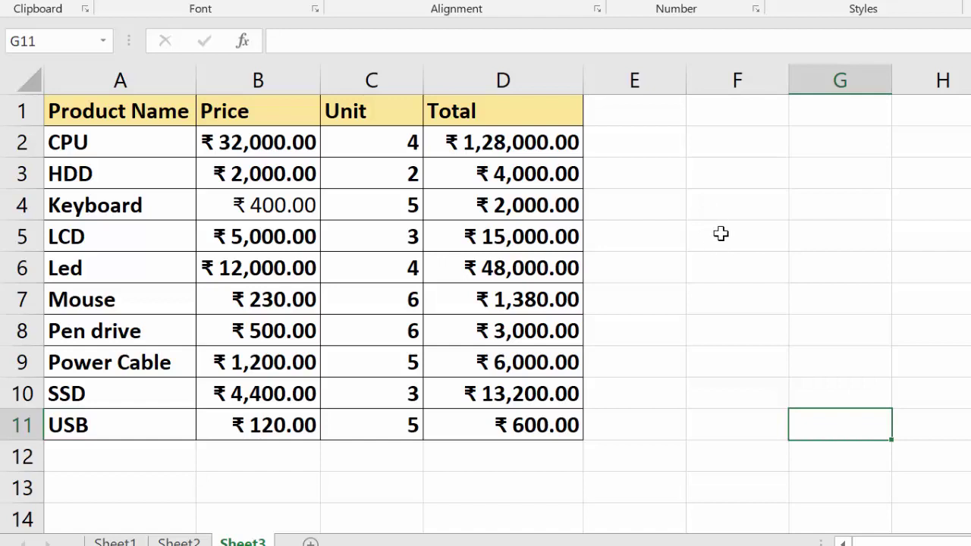
Try a LOOKUP formula in F5, with A2 as lookup value over the table, then delete it.
click(721, 233)
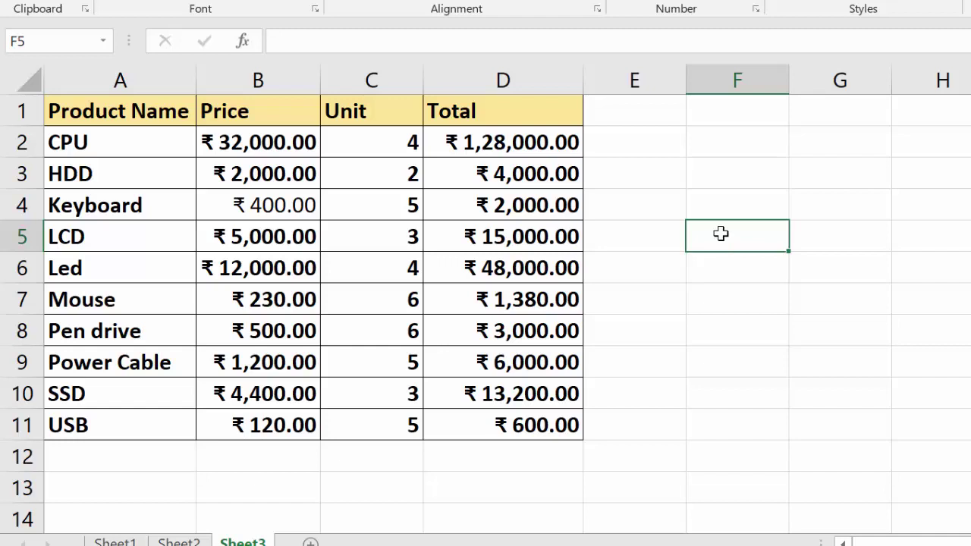
text(=l)
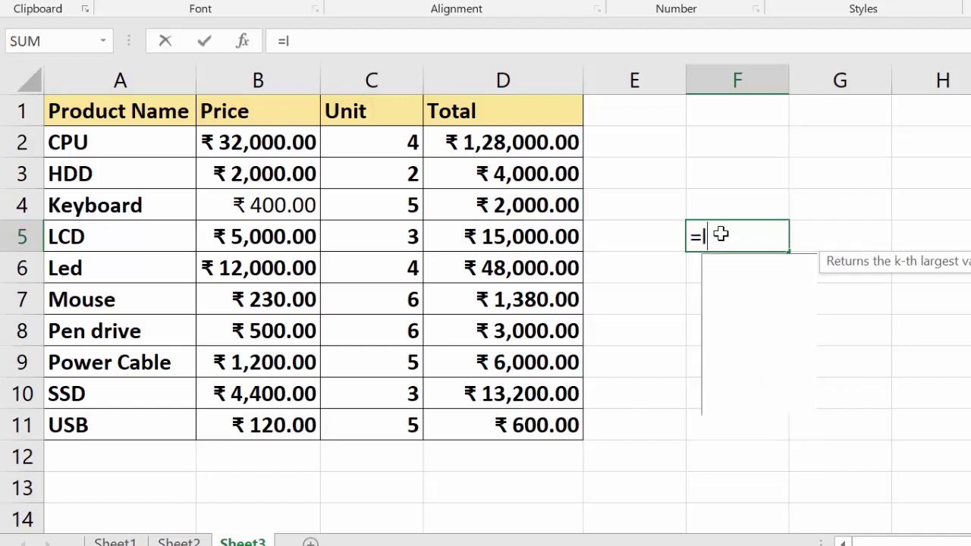
text(oo)
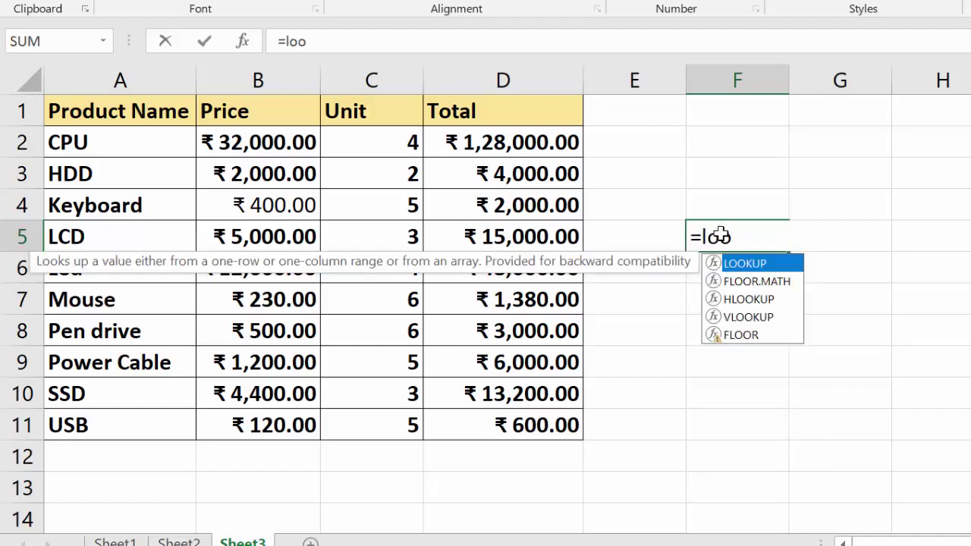
key(Tab)
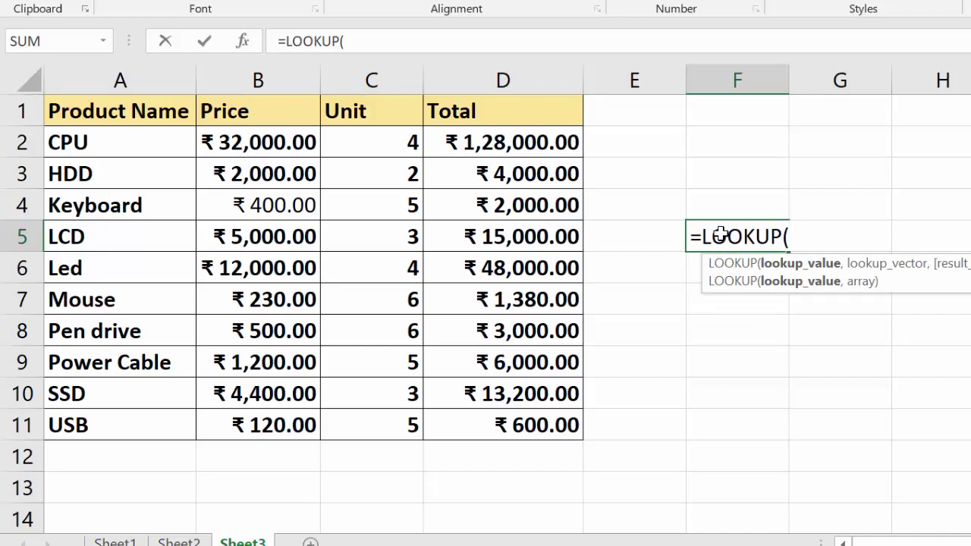
click(146, 142)
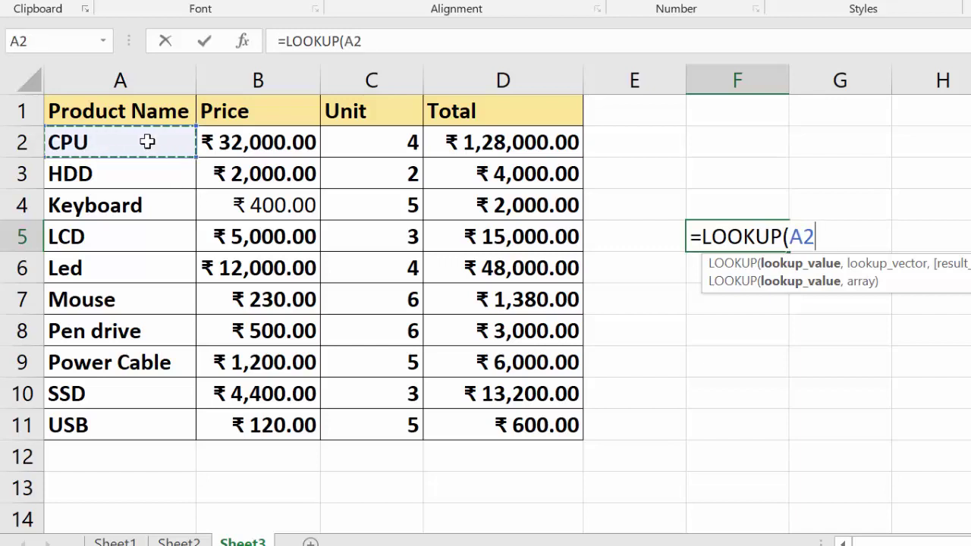
text(,)
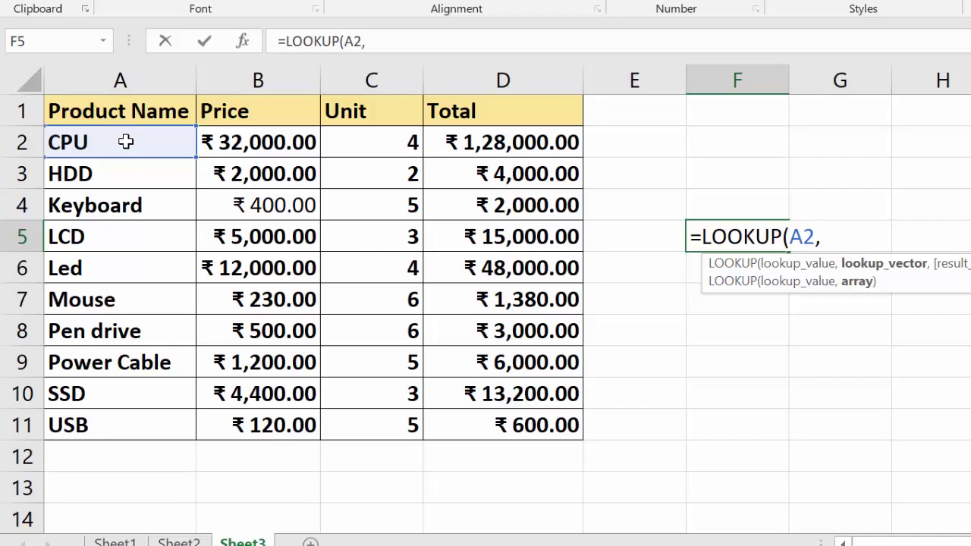
click(126, 142)
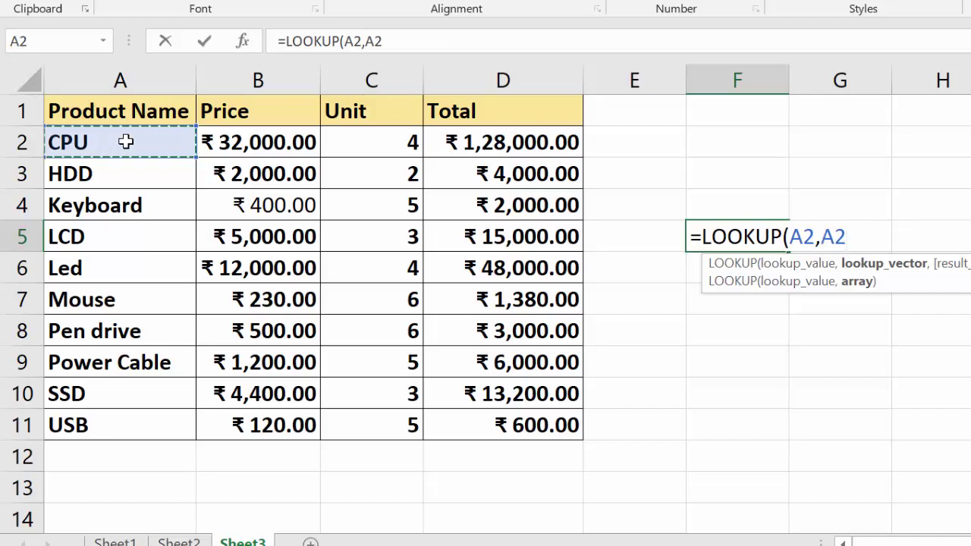
key(shift+Right)
key(shift+Right)
key(shift+Right)
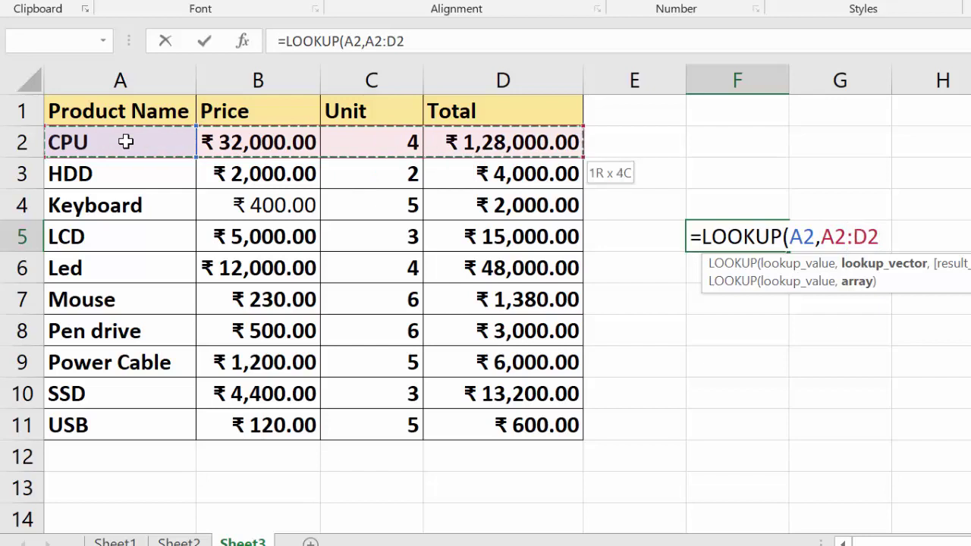
key(shift+Down)
key(shift+Down)
key(shift+Down)
key(shift+Down)
key(shift+Down)
key(shift+Down)
key(shift+Down)
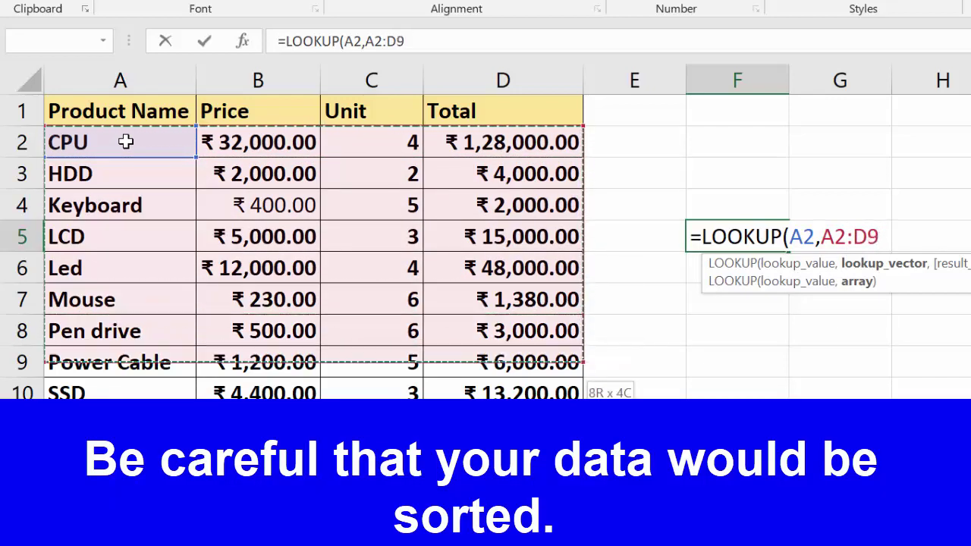
key(shift+Down)
key(shift+Down)
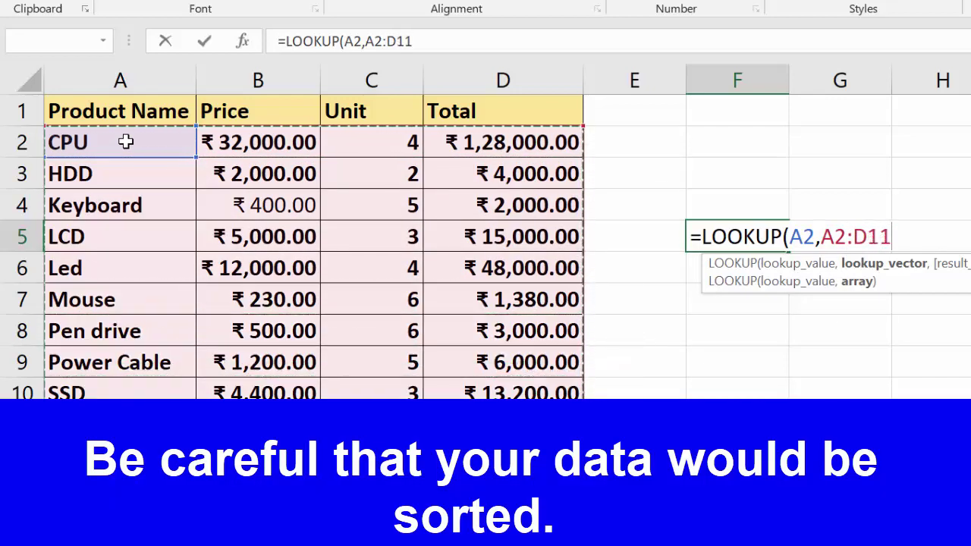
text())
key(Return)
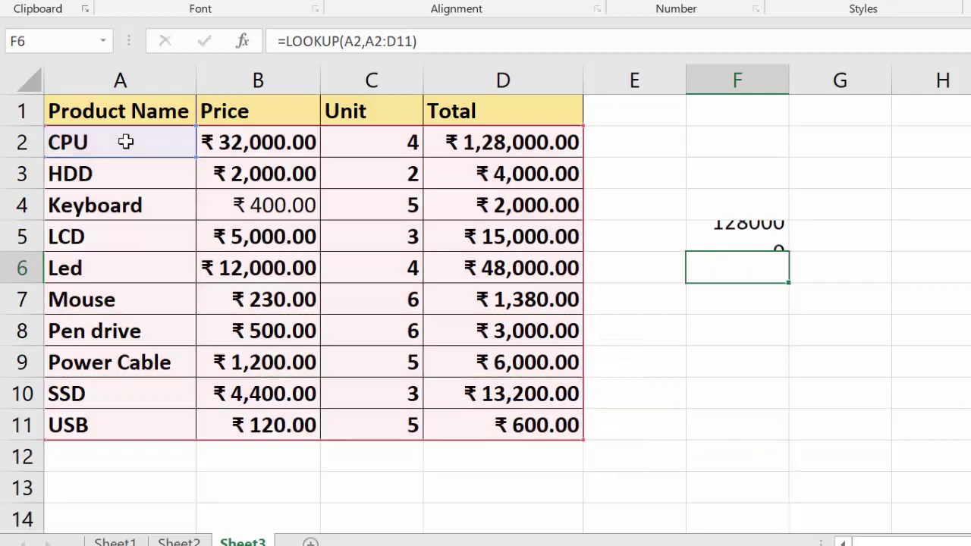
click(725, 230)
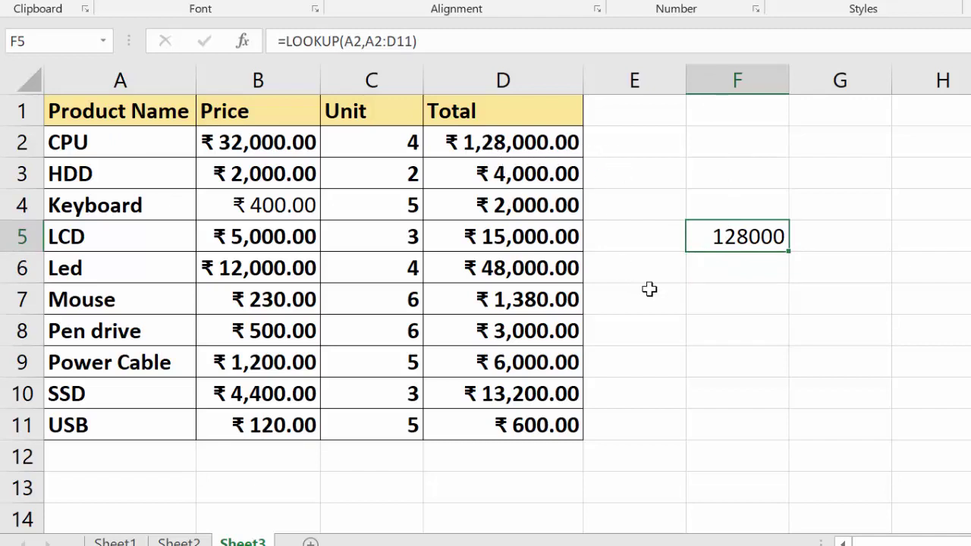
key(BackSpace)
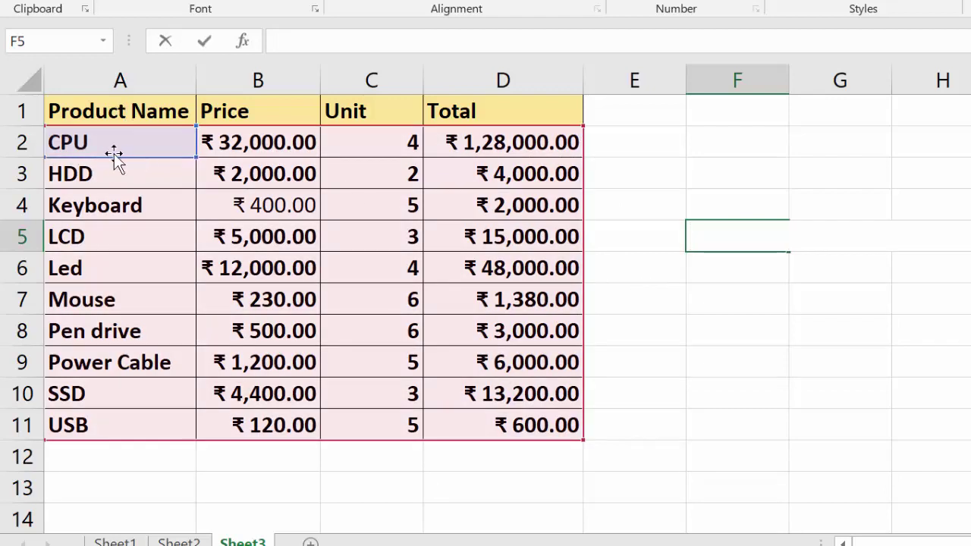
Copy the Product Name, Price, Unit and Total headers into F1:I1 and autofit column F.
click(162, 110)
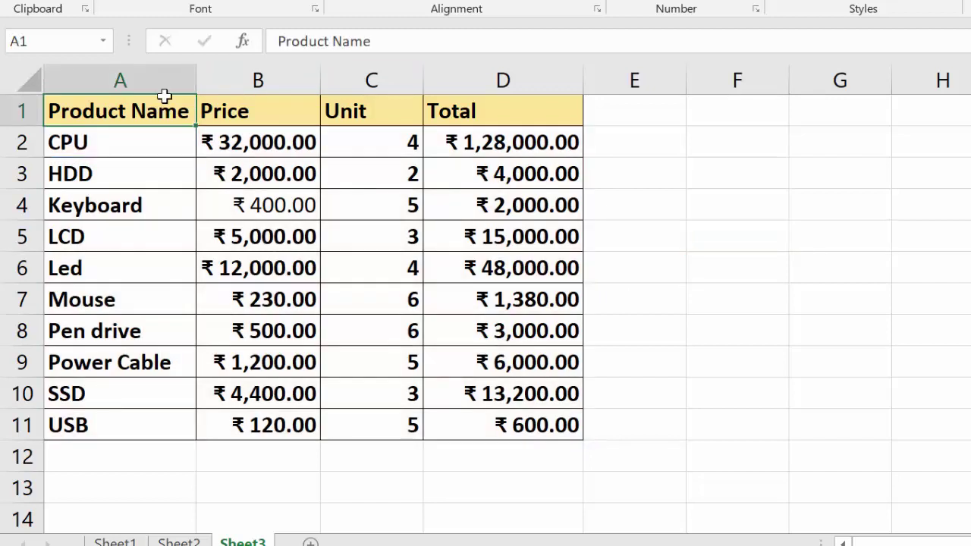
key(shift+Right)
key(shift+Right)
key(shift+Right)
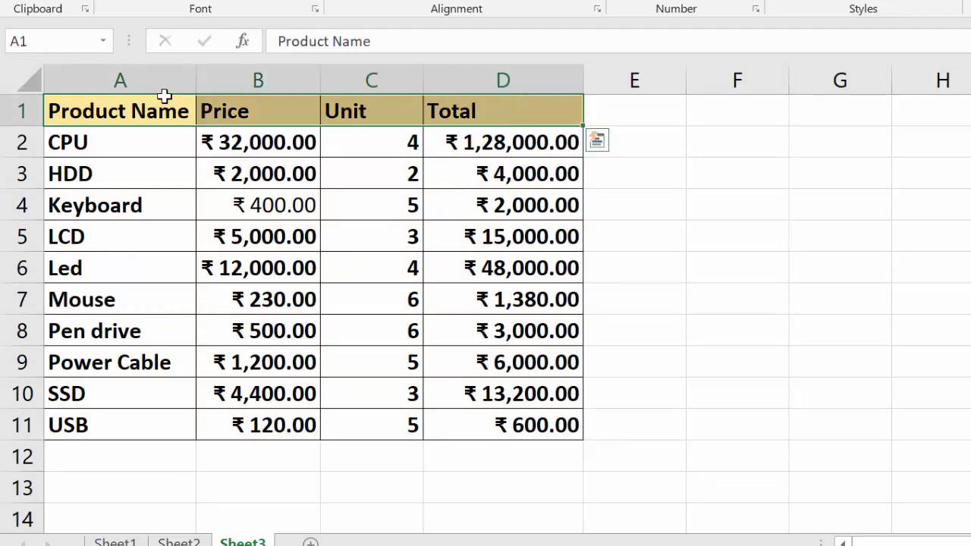
key(ctrl+c)
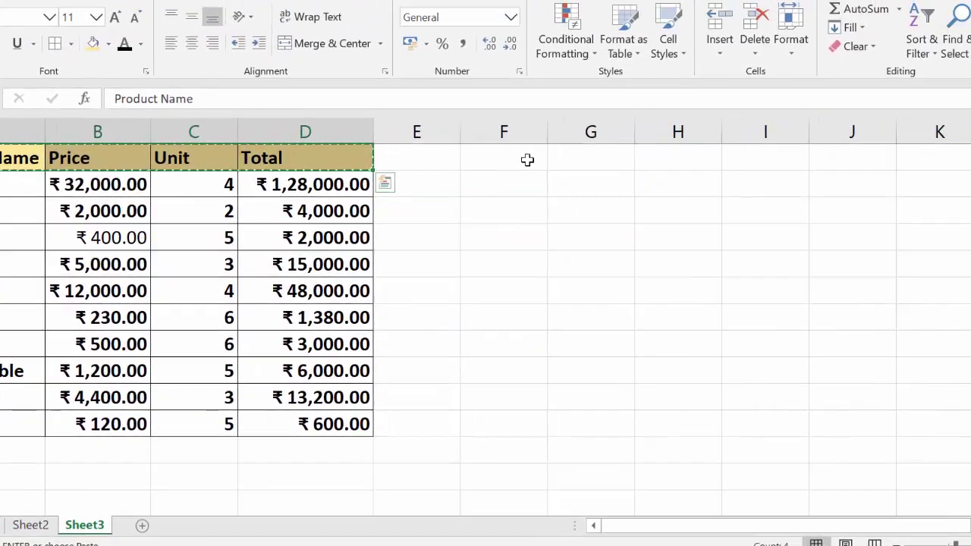
click(707, 133)
key(ctrl+v)
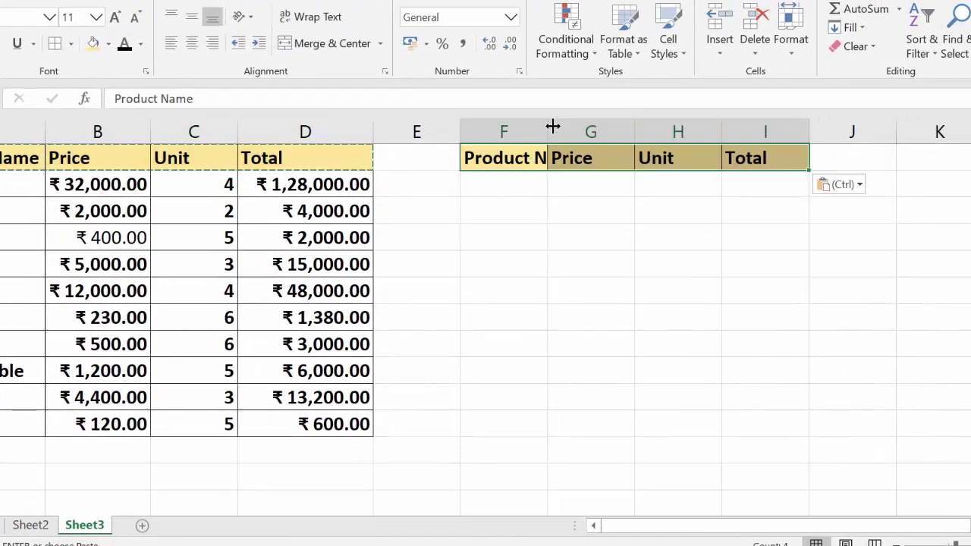
double_click(552, 130)
click(521, 184)
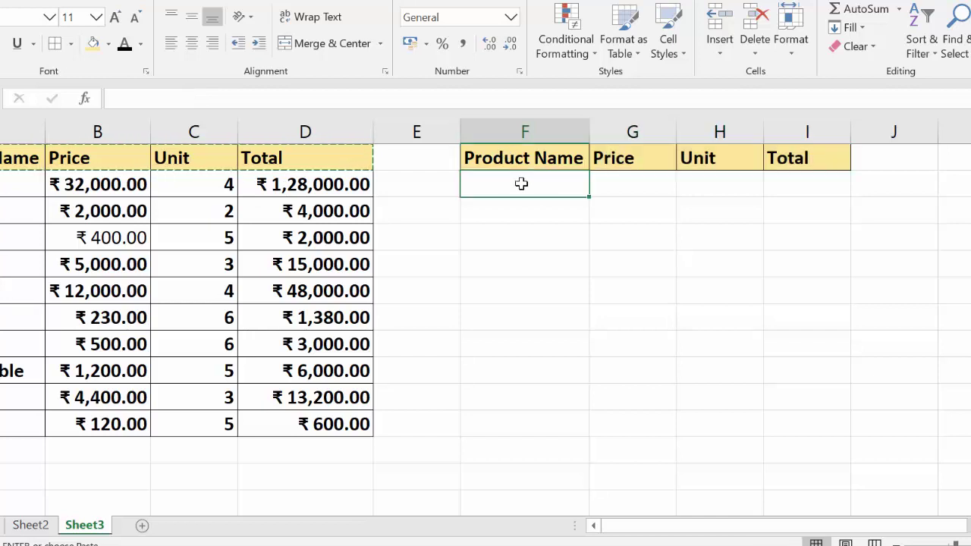
click(801, 184)
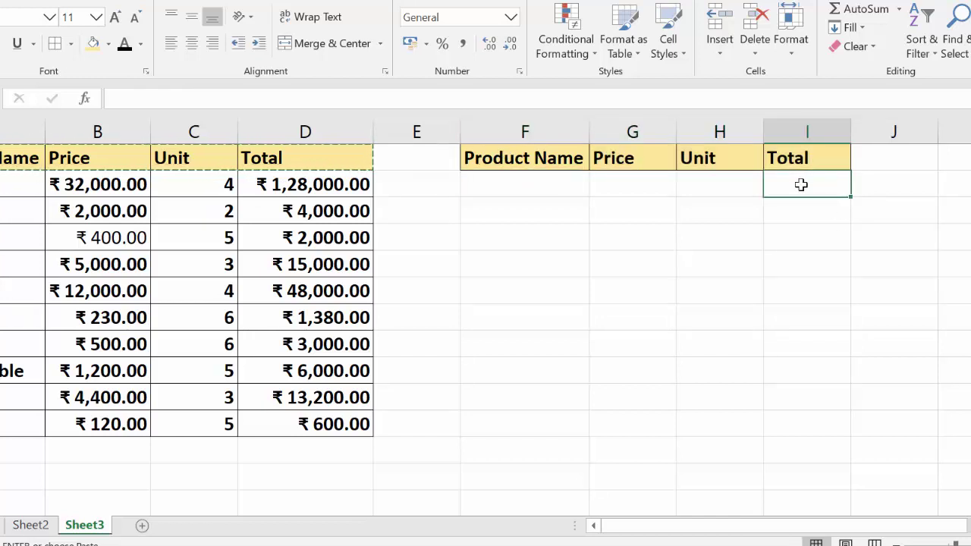
Enter =LOOKUP(F2,A2:D11) in I2, which shows #N/A while F2 is empty.
text(=)
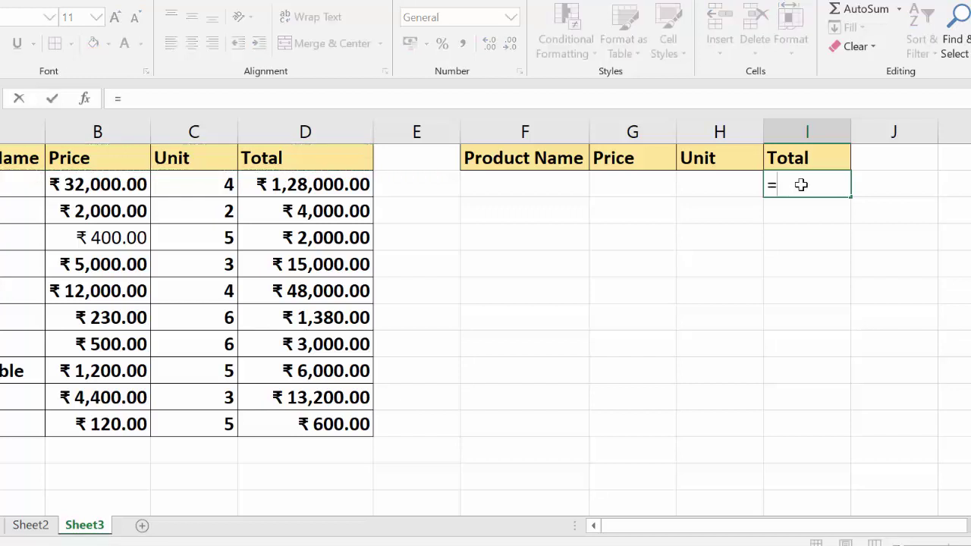
text(loo)
key(Tab)
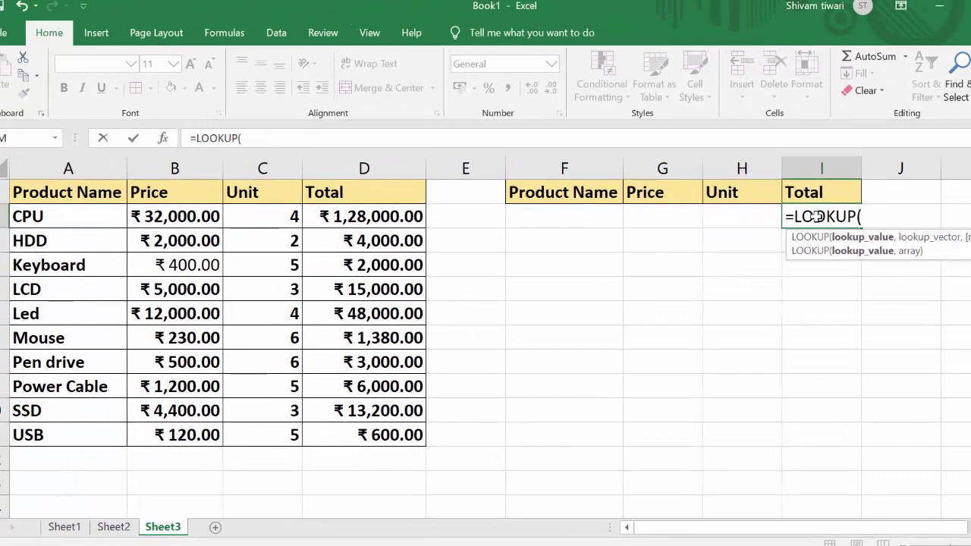
click(582, 214)
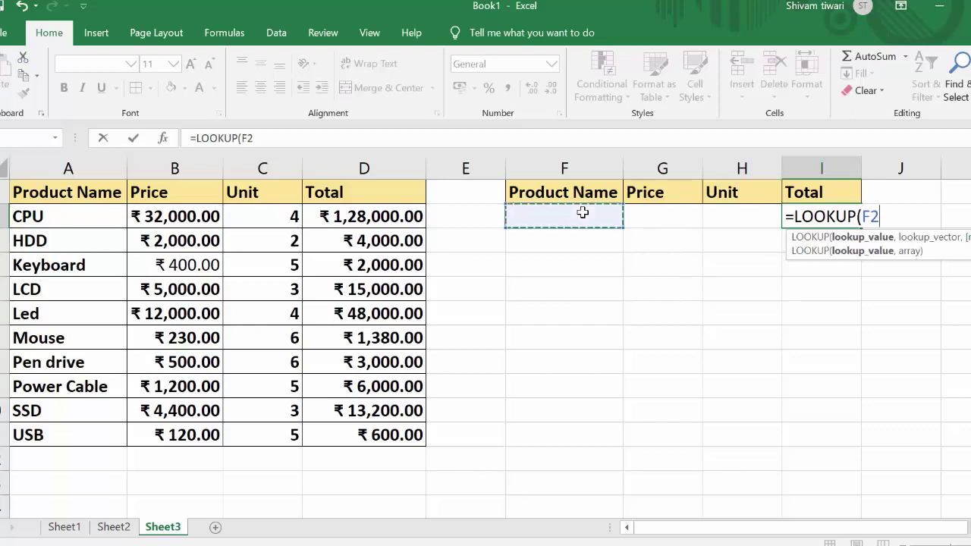
text(,)
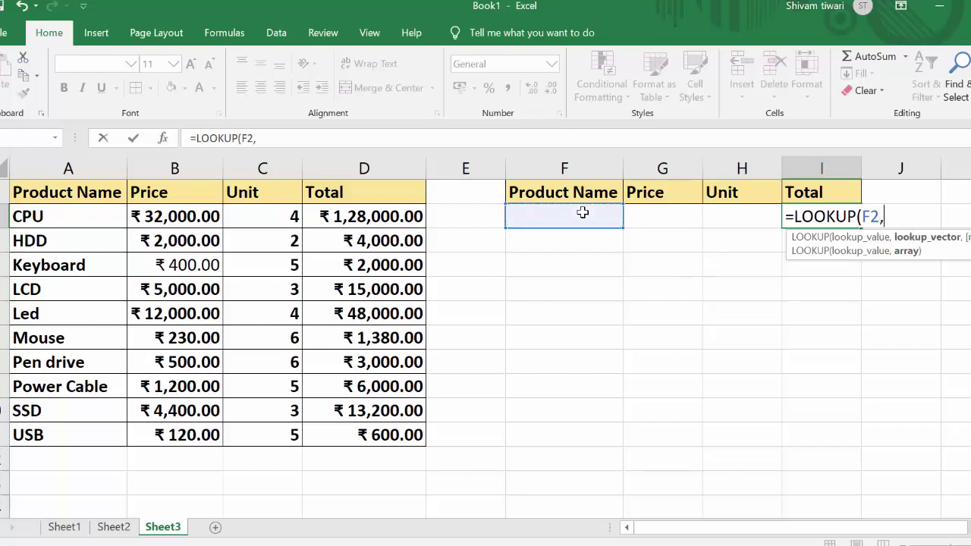
click(55, 220)
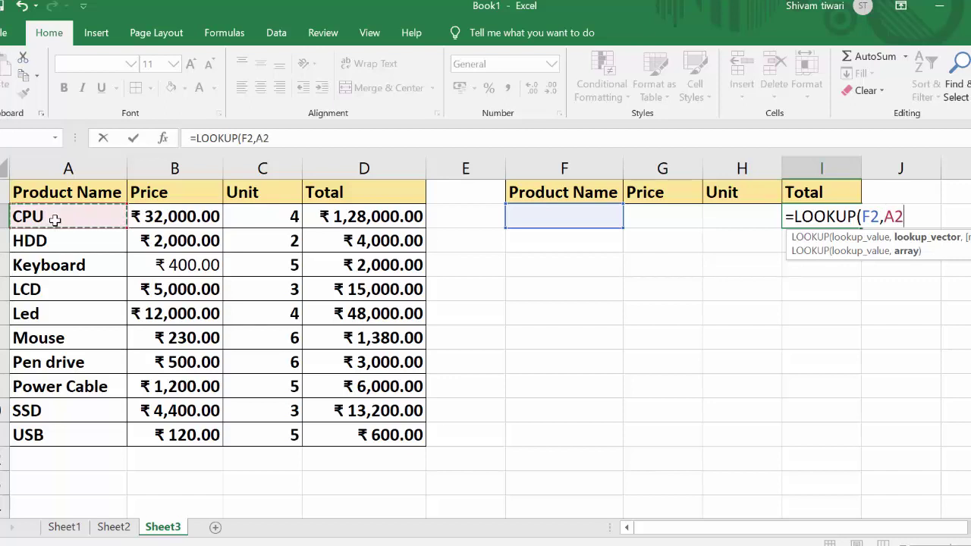
key(shift+Right)
key(shift+Right)
key(shift+Right)
key(shift+Right)
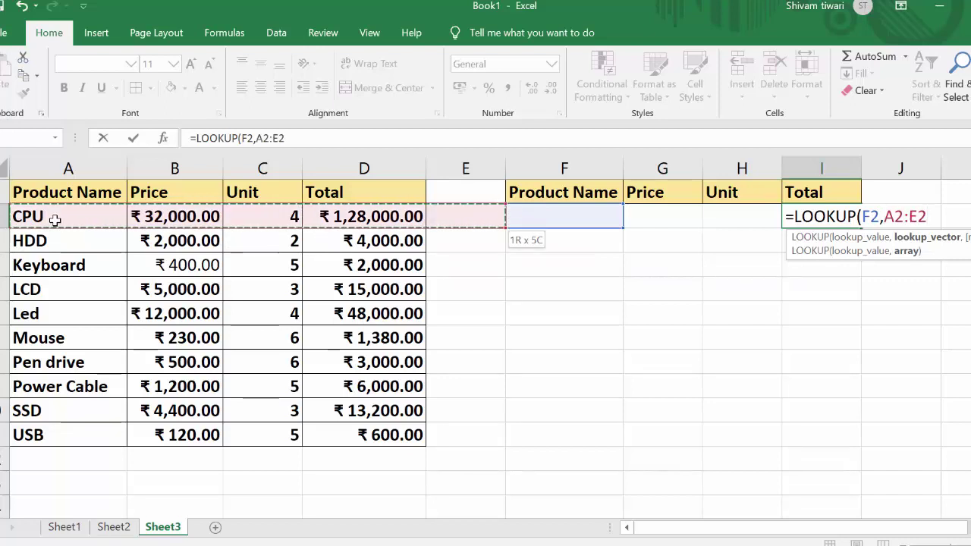
key(shift+Left)
key(shift+Down)
key(shift+Down)
key(shift+Down)
key(shift+Down)
key(shift+Down)
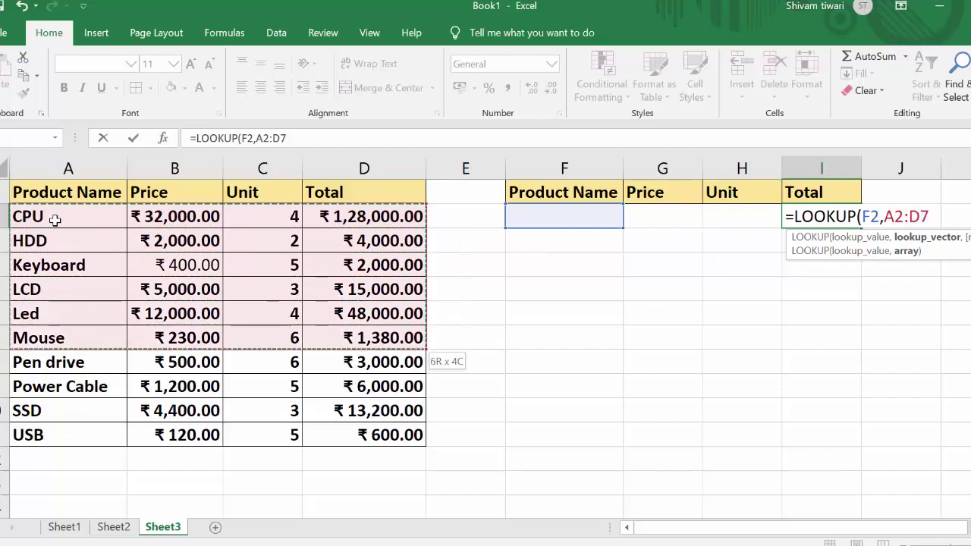
key(shift+Down)
key(shift+Down)
key(shift+Down)
key(shift+Down)
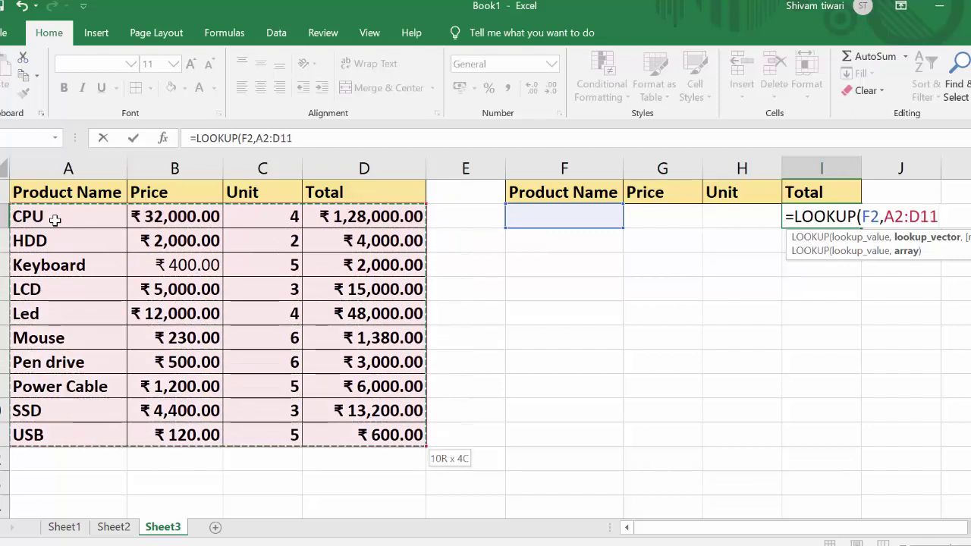
text())
key(Return)
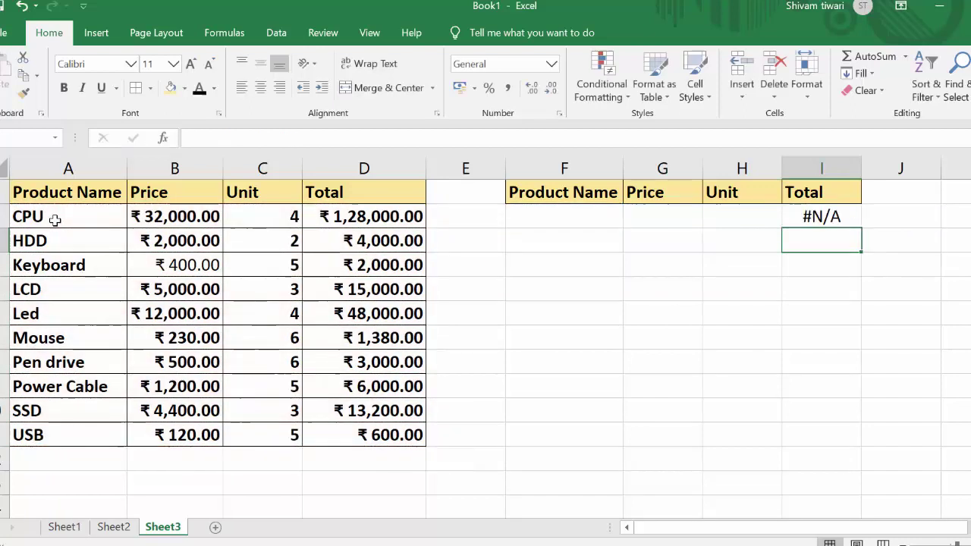
click(573, 215)
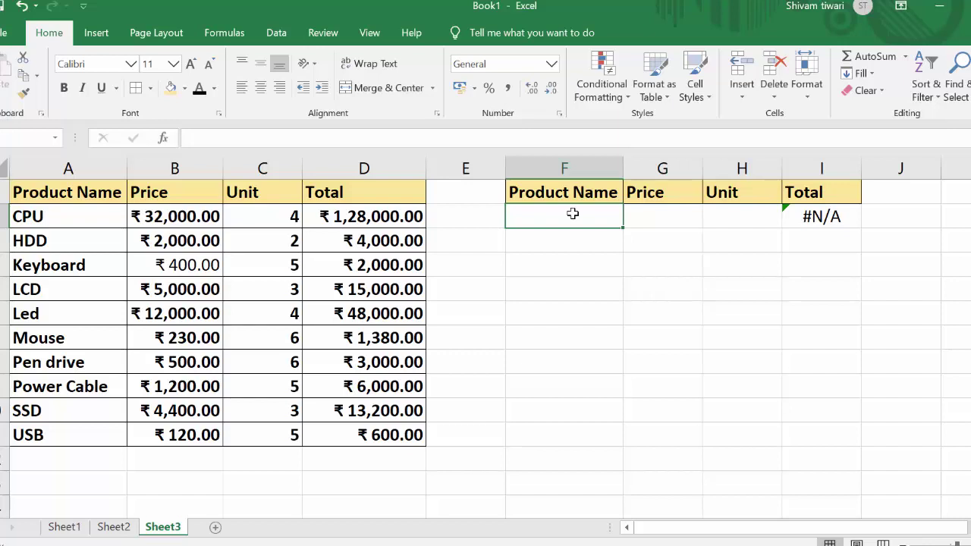
Enter HDD in F2 and check that the lookup's 4000 matches HDD's Total in the table.
text(HDD)
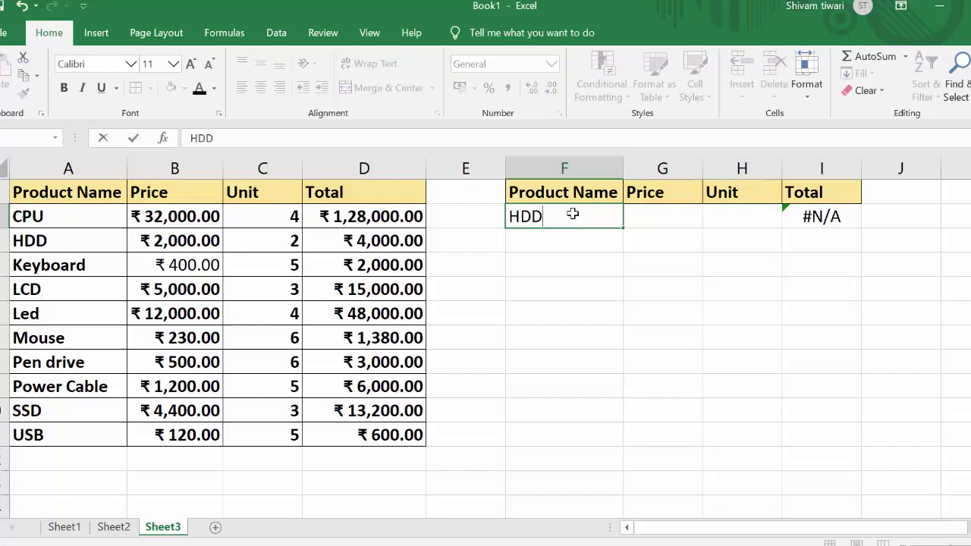
key(Return)
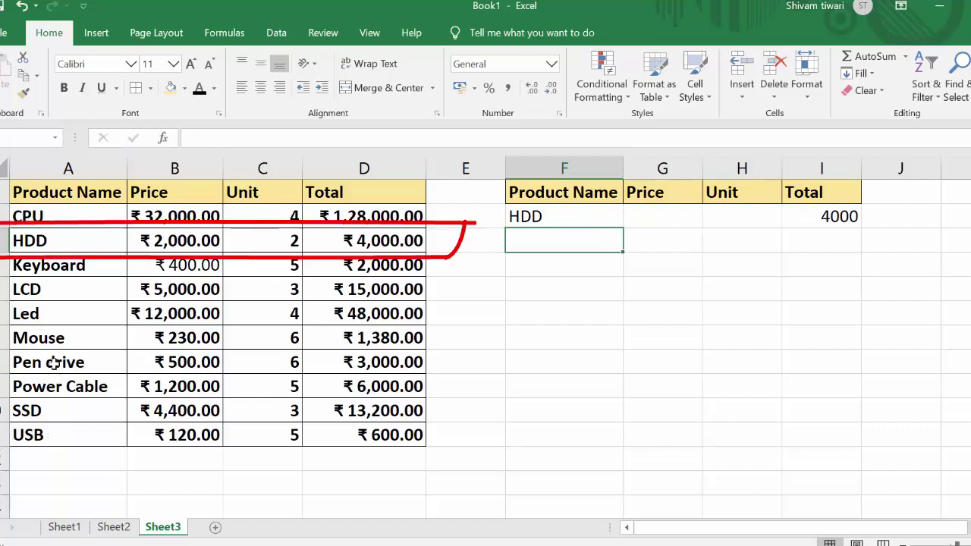
click(350, 241)
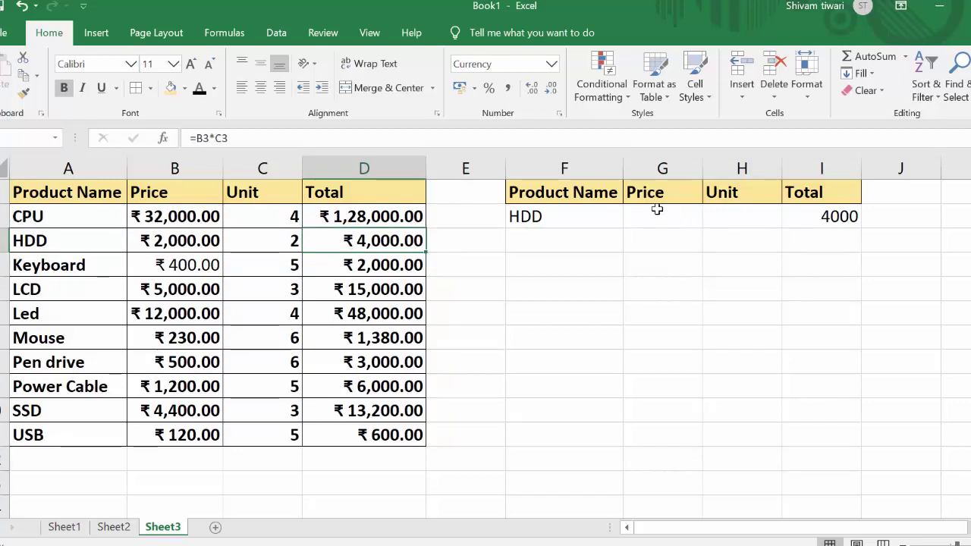
click(692, 291)
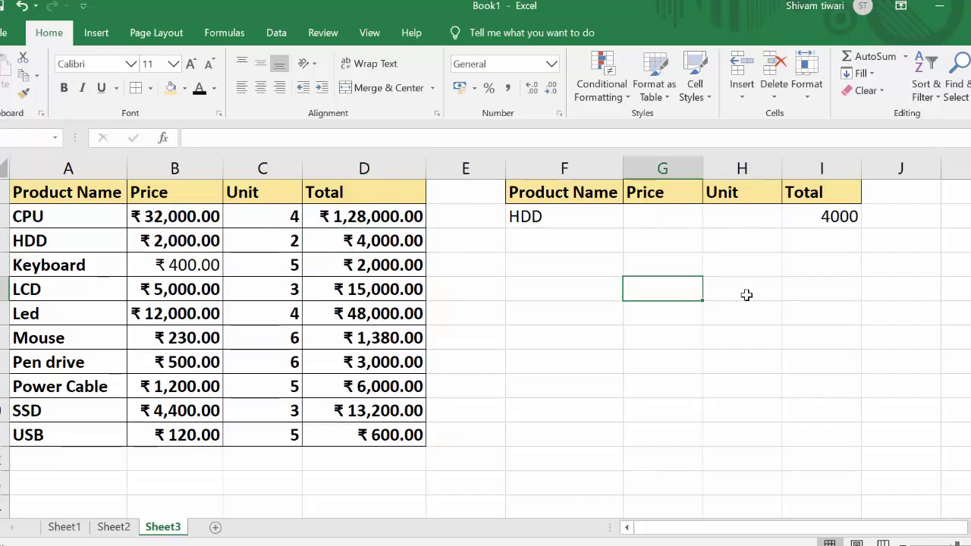
Replace HDD in F2 with Mouse, making the lookup return a Total of 1380.
click(588, 224)
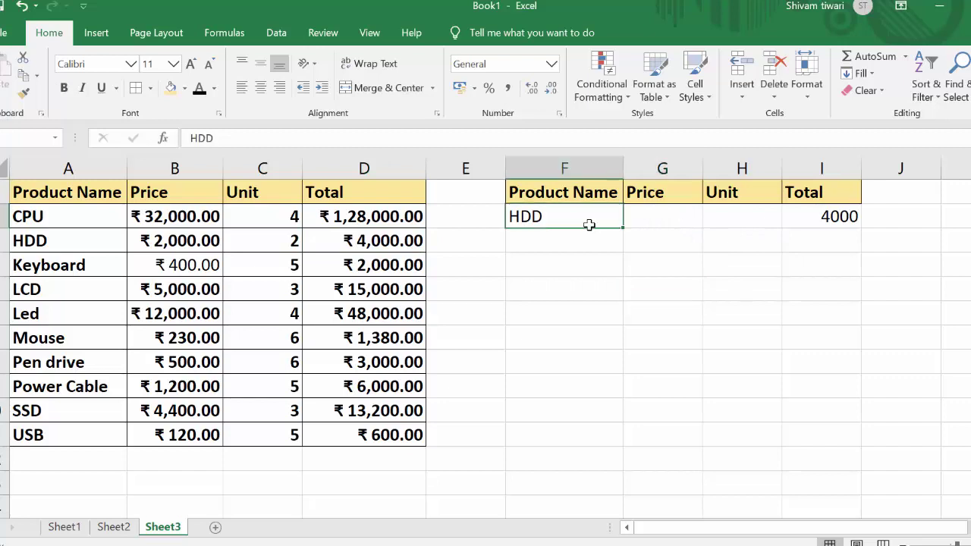
key(BackSpace)
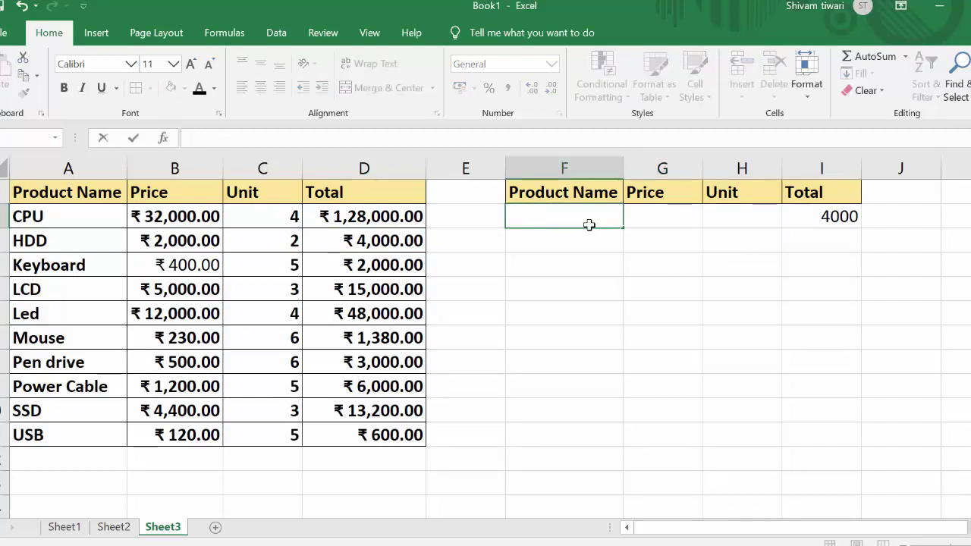
text(Mous)
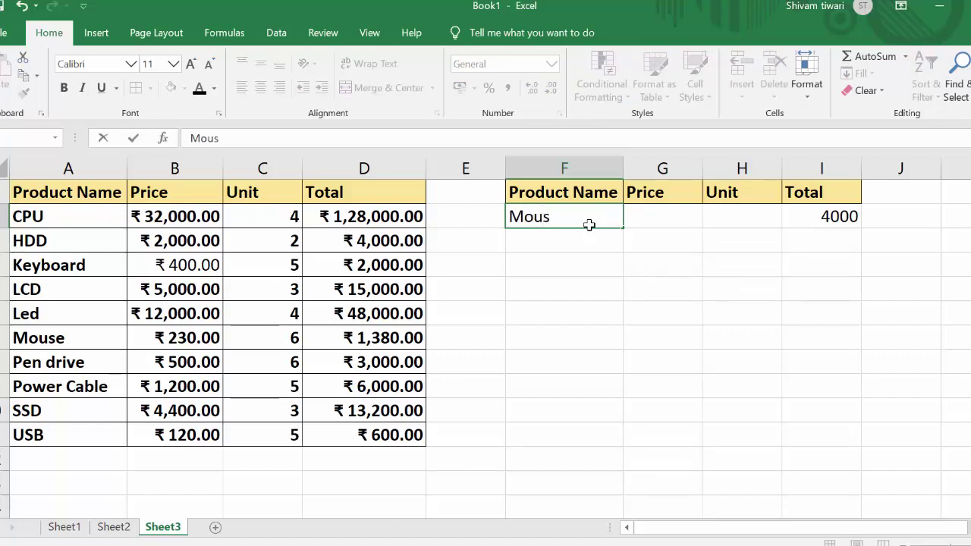
text(e)
key(Return)
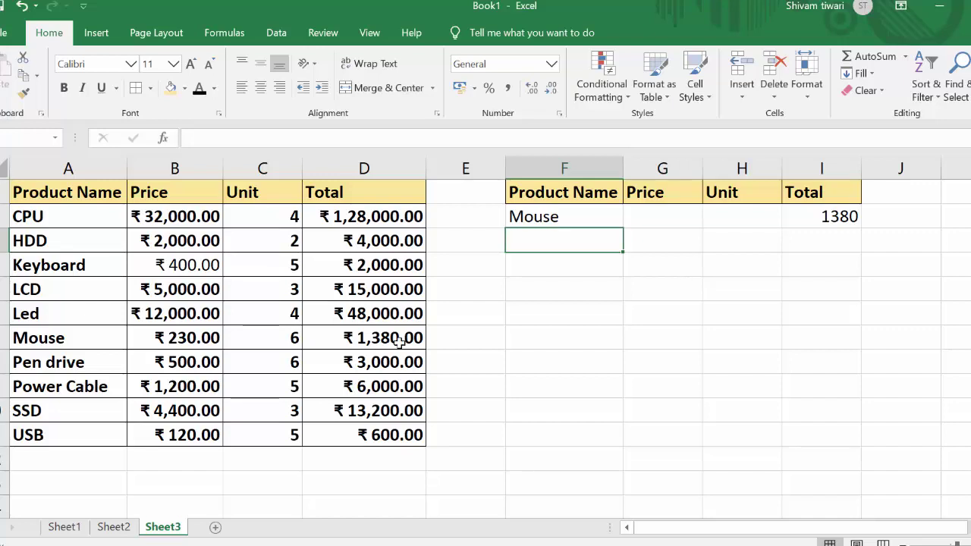
Change the product in F2 to Pen drive, returning 3000, and inspect the LOOKUP formula.
click(567, 220)
key(BackSpace)
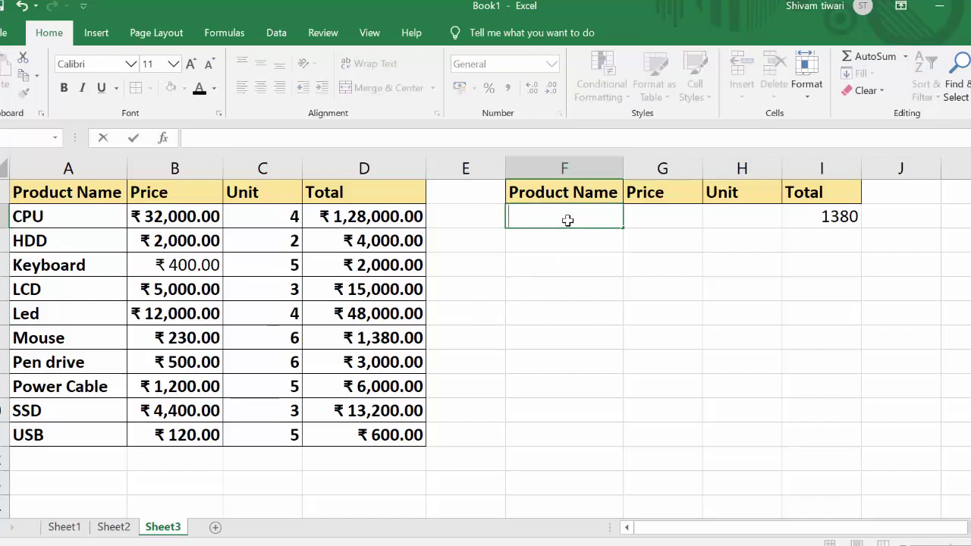
text(Pe)
text(b)
key(BackSpace)
text(n)
text( dri)
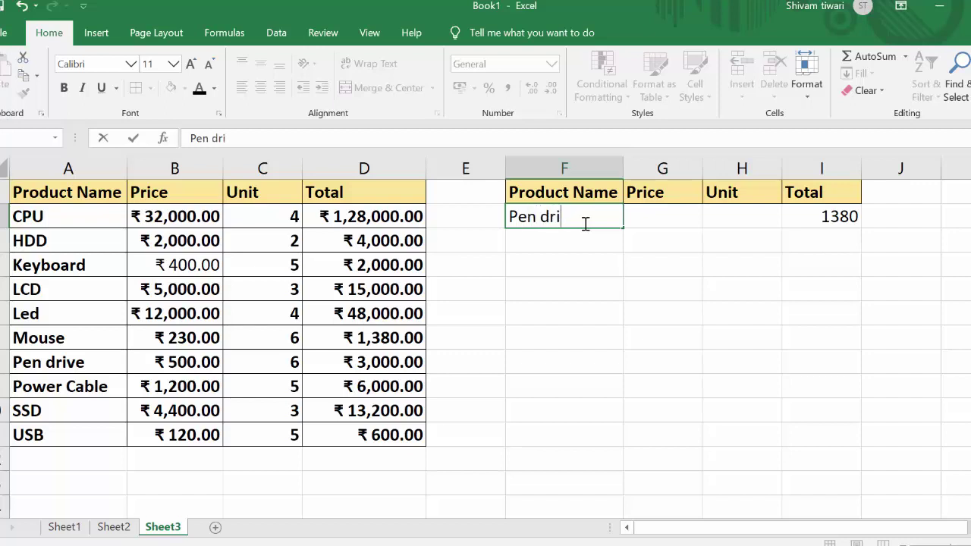
text(ve)
key(Return)
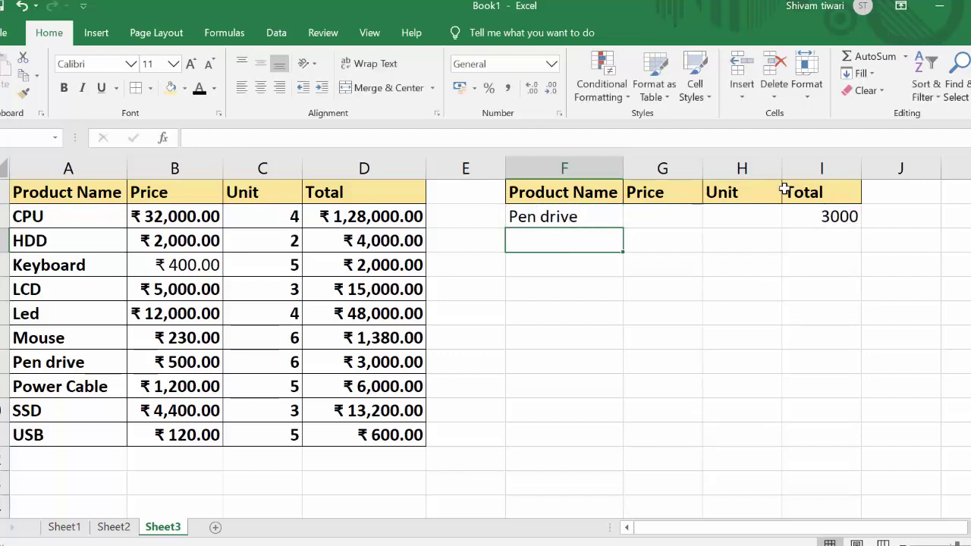
click(831, 224)
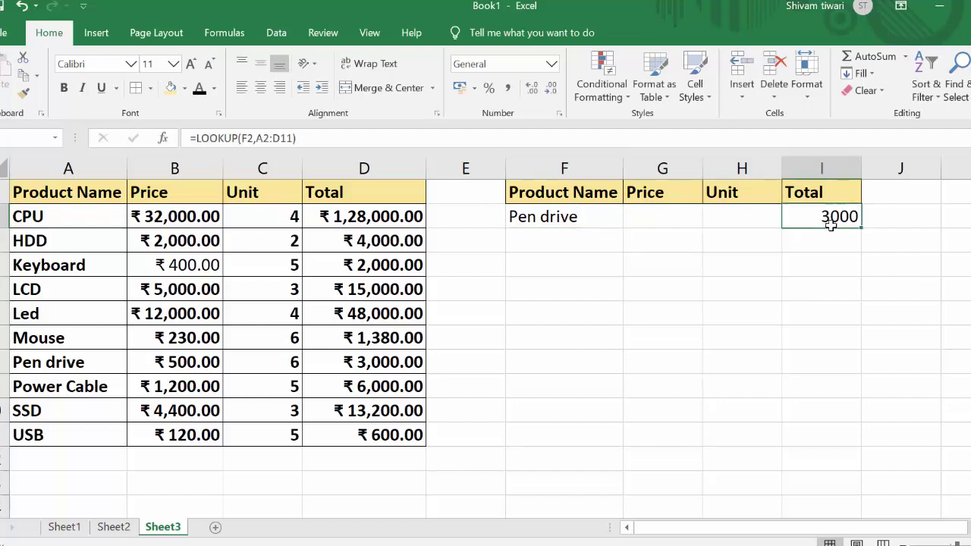